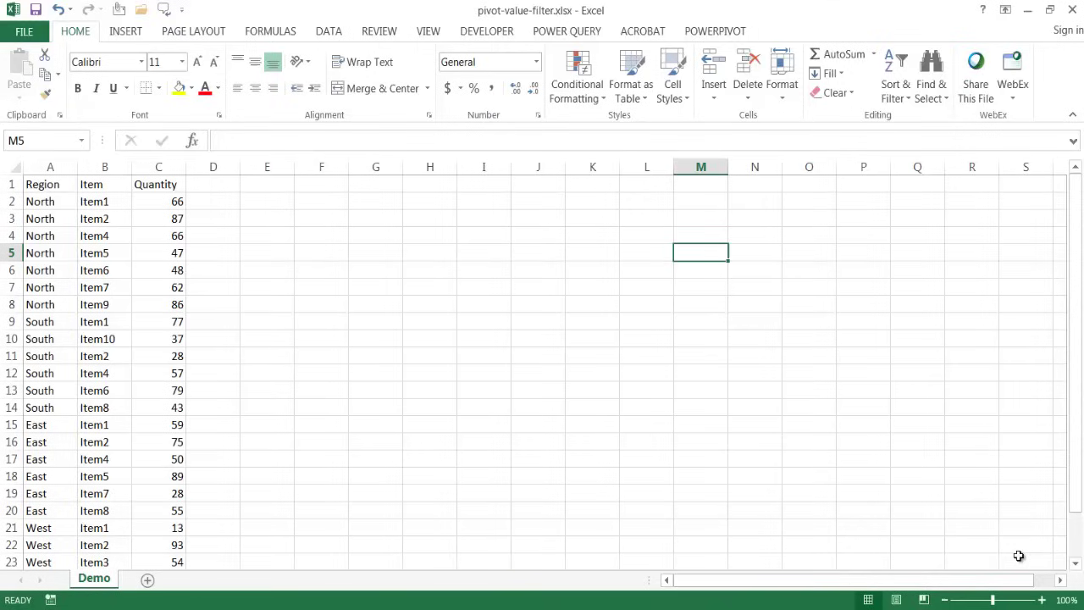
- Create a PivotTable from the data range A1:C26, placed on the existing Demo worksheet at cell F4
{"action": "left_click", "coordinate": [115, 317]}
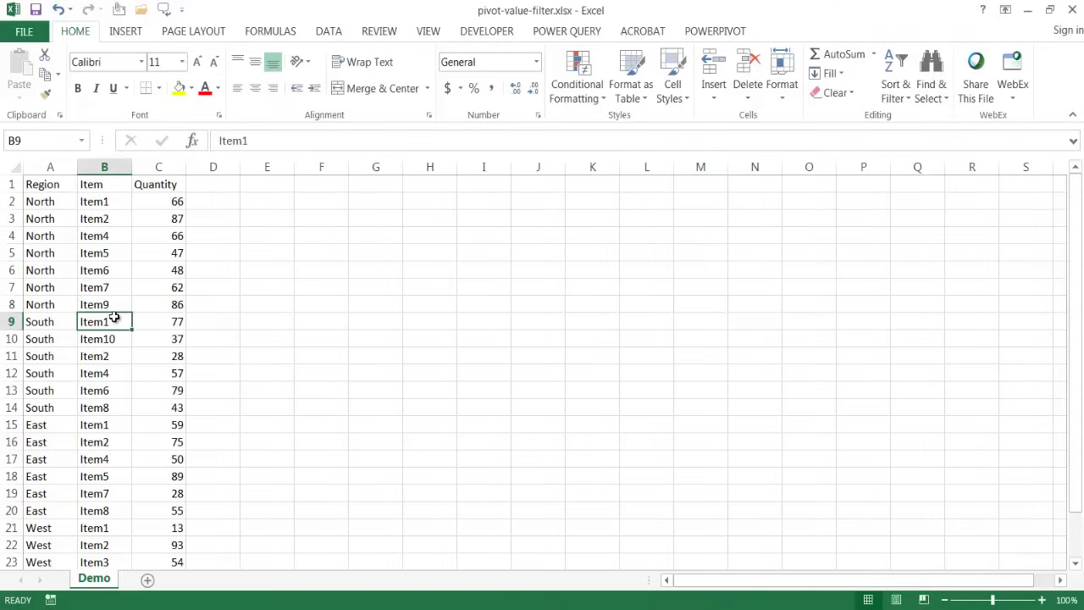
{"action": "left_click", "coordinate": [127, 30]}
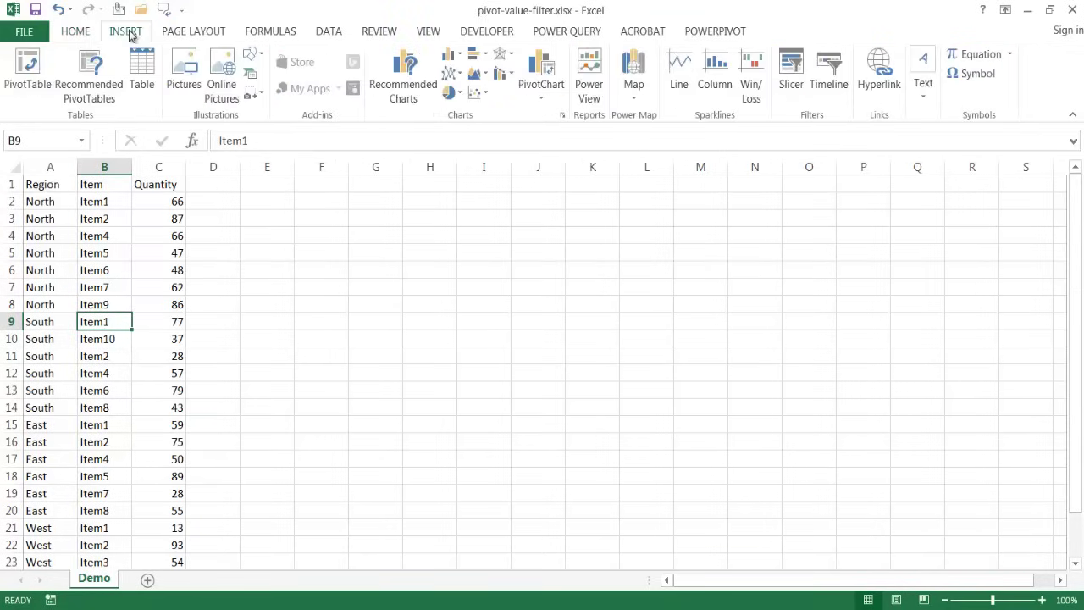
{"action": "left_click", "coordinate": [26, 67]}
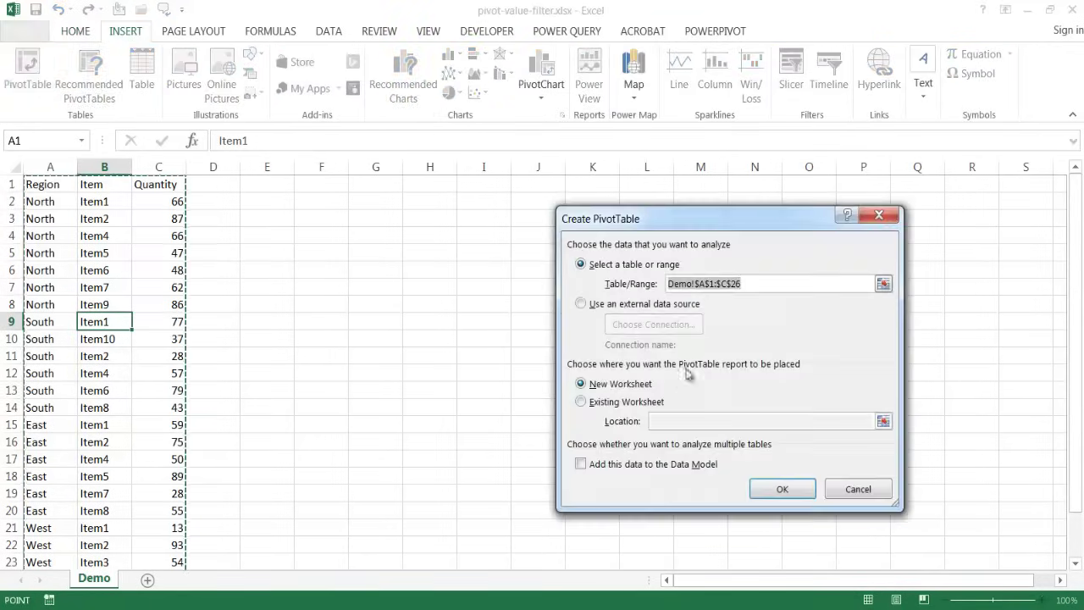
{"action": "left_click", "coordinate": [581, 403]}
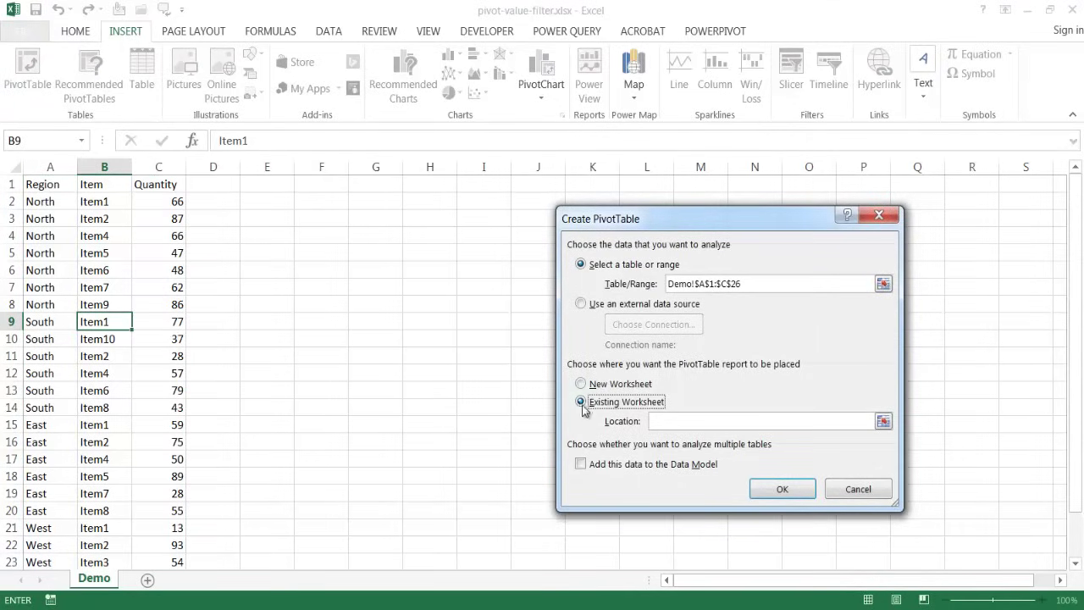
{"action": "left_click", "coordinate": [324, 242]}
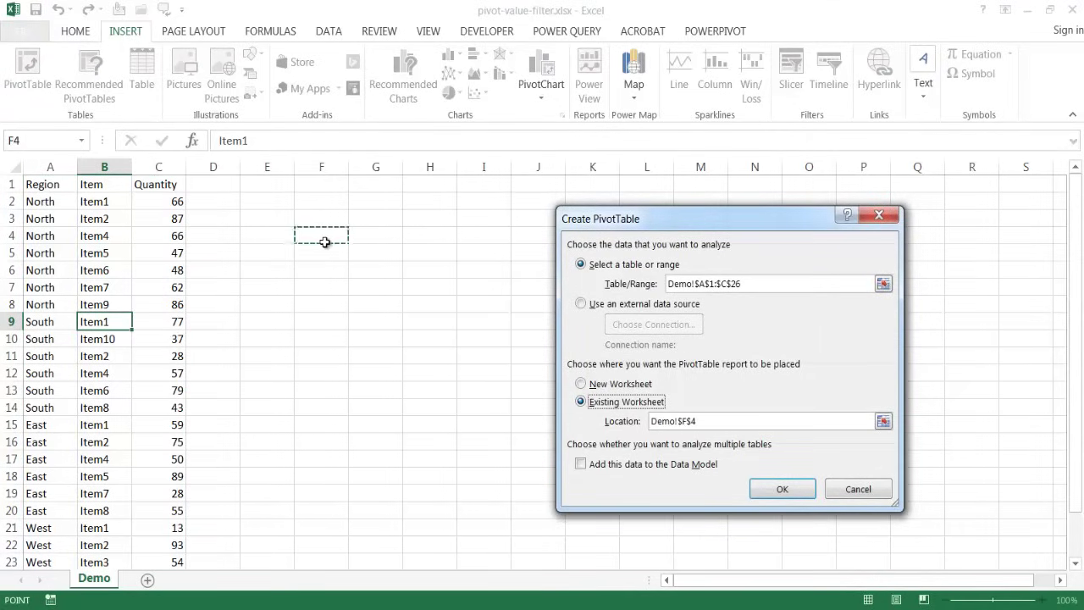
{"action": "left_click", "coordinate": [778, 489]}
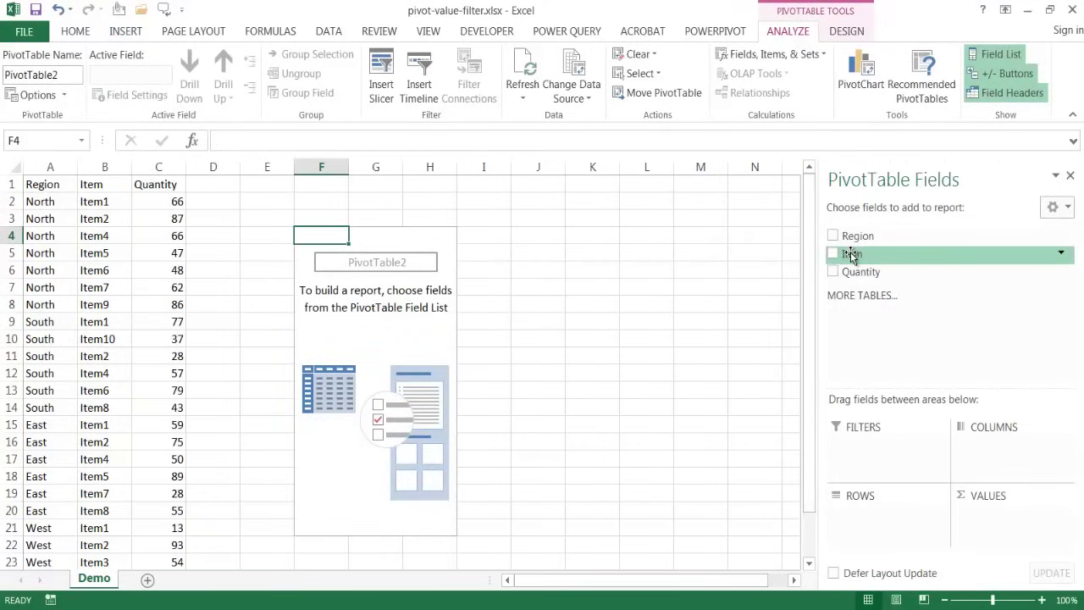
- Add the Item field to the pivot table's rows and the Quantity field to its values as a sum
{"action": "left_click_drag", "start_coordinate": [850, 251], "coordinate": [856, 511]}
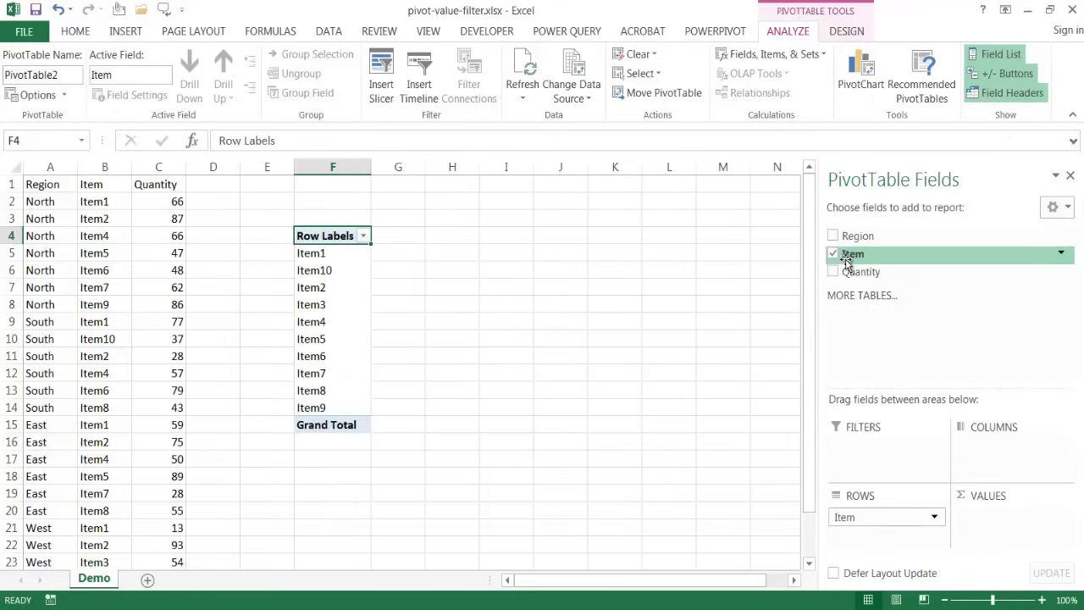
{"action": "left_click_drag", "start_coordinate": [853, 270], "coordinate": [1003, 523]}
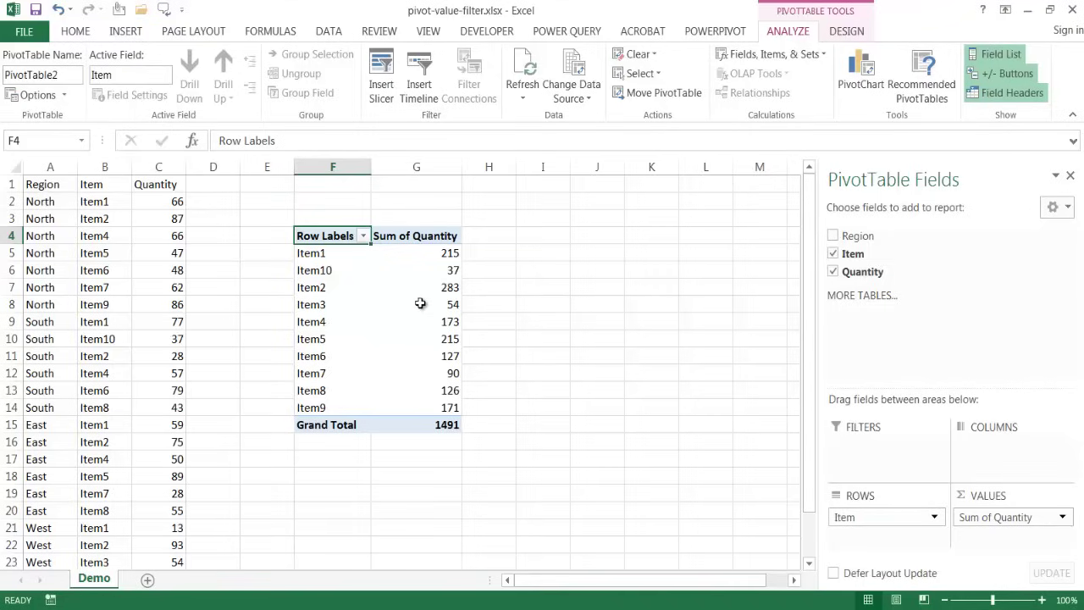
- Try sorting the pivot table's item labels from A to Z and from Z to A
{"action": "left_click", "coordinate": [364, 237]}
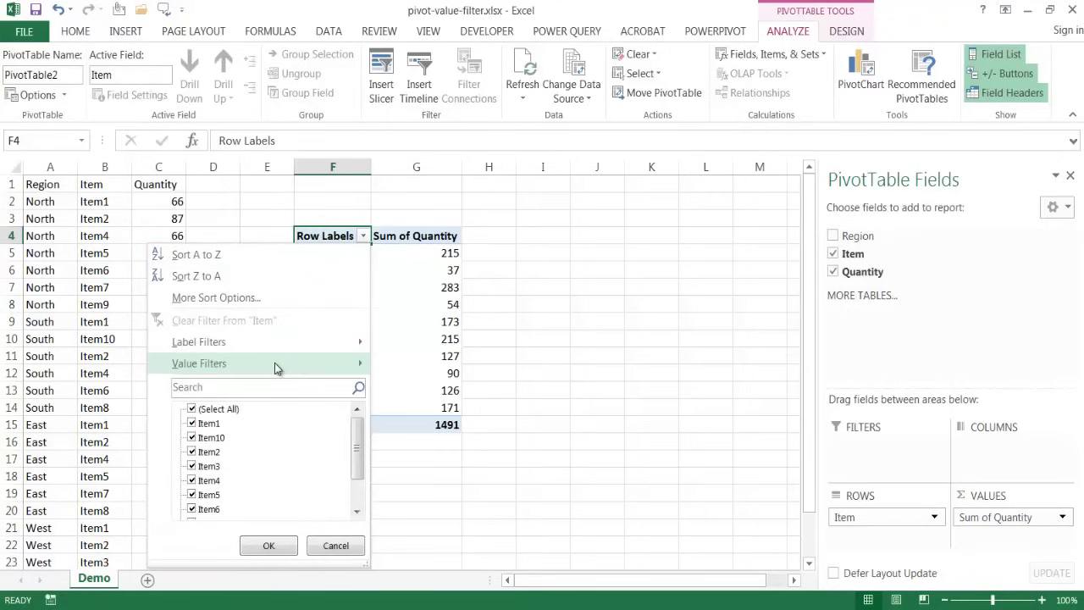
{"action": "left_click", "coordinate": [364, 237]}
{"action": "left_click", "coordinate": [365, 237]}
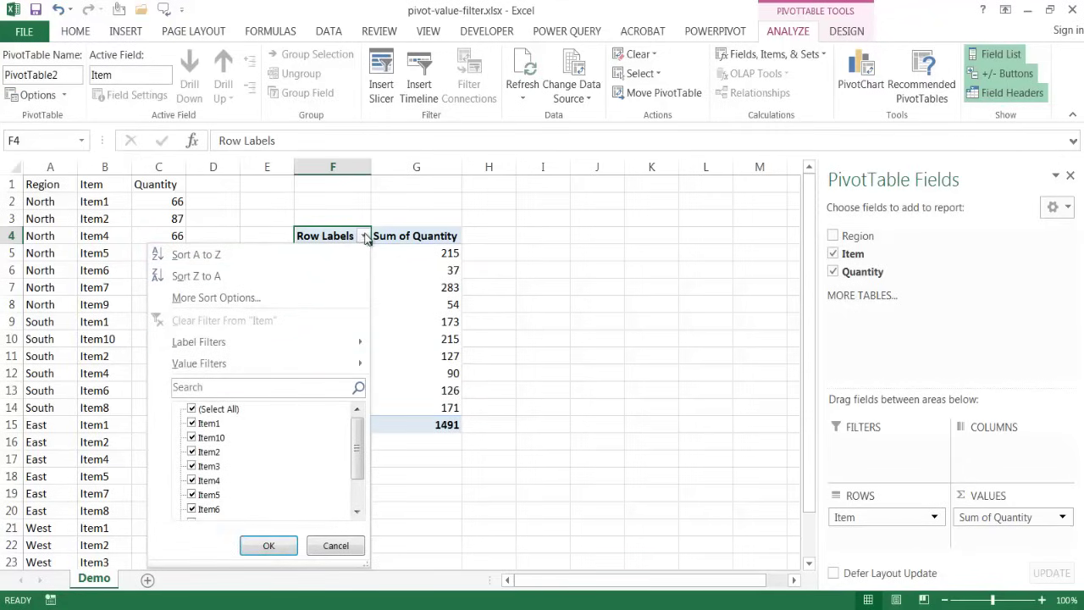
{"action": "left_click", "coordinate": [330, 254]}
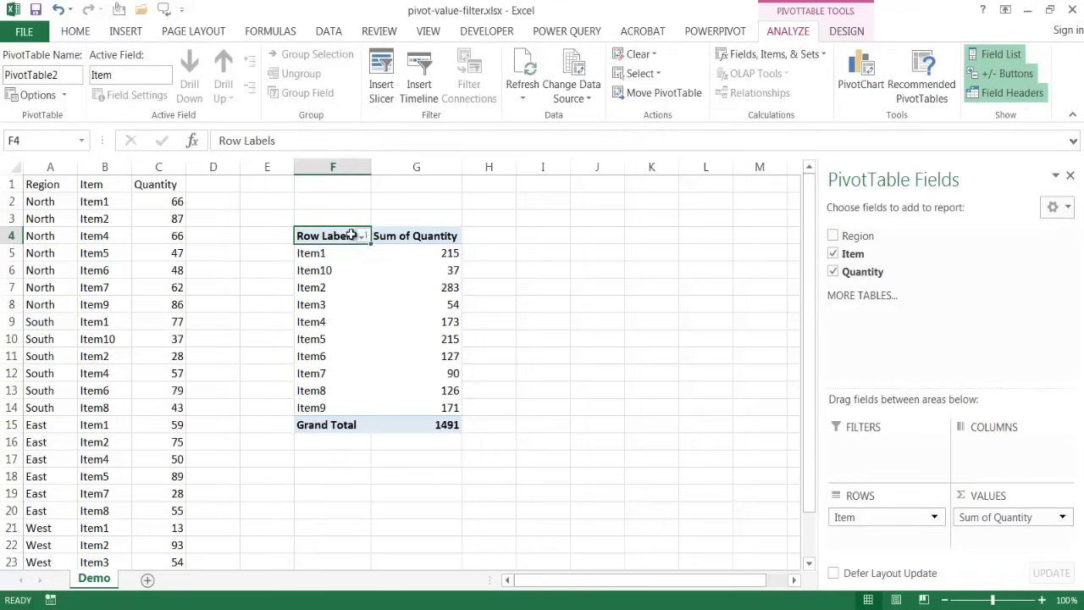
{"action": "left_click", "coordinate": [363, 236]}
{"action": "left_click", "coordinate": [240, 274]}
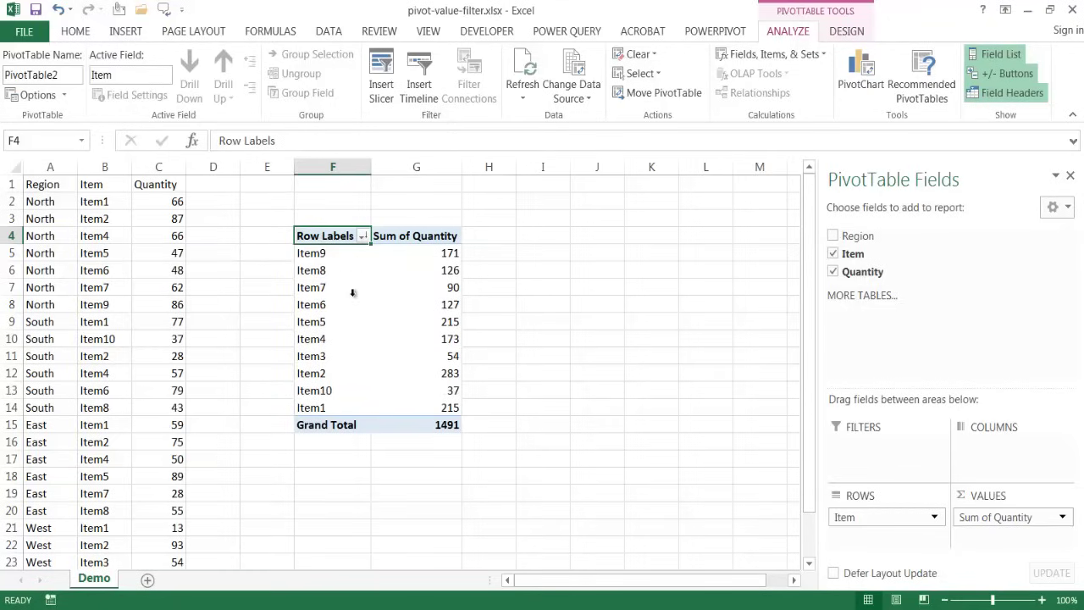
- Apply a Top 10 value filter to the row labels showing the top 3 items by Sum of Quantity
{"action": "left_click", "coordinate": [362, 237]}
{"action": "mouse_move", "coordinate": [252, 362]}
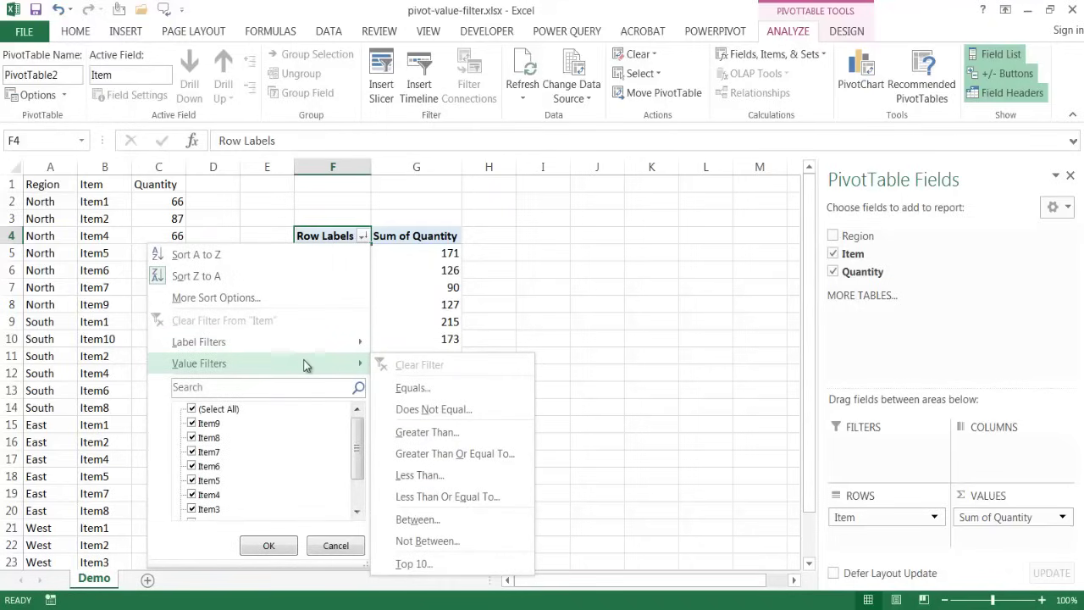
{"action": "left_click", "coordinate": [415, 563]}
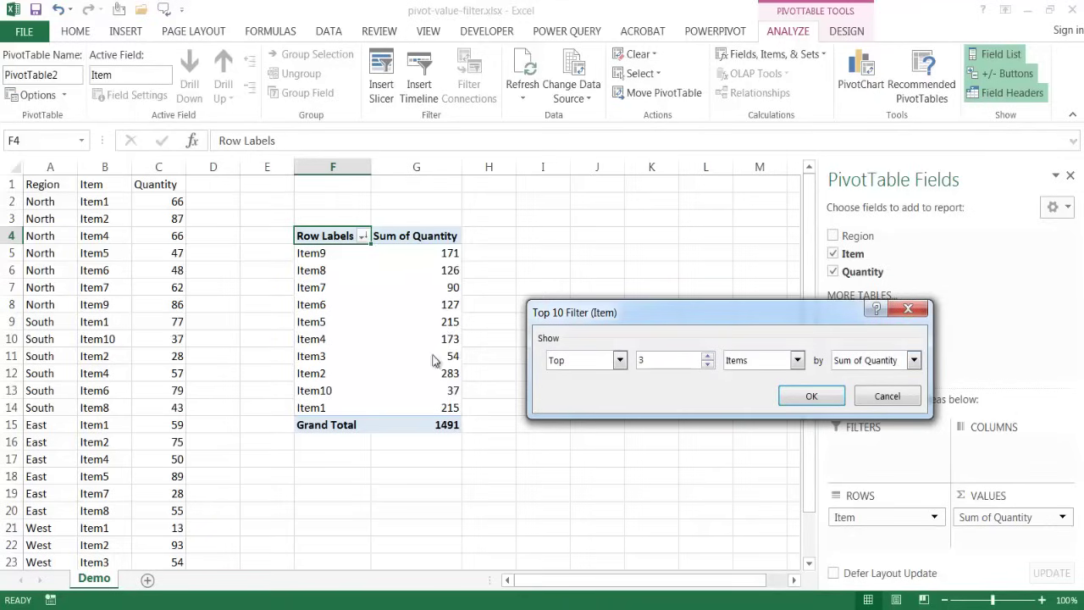
{"action": "left_click", "coordinate": [838, 399]}
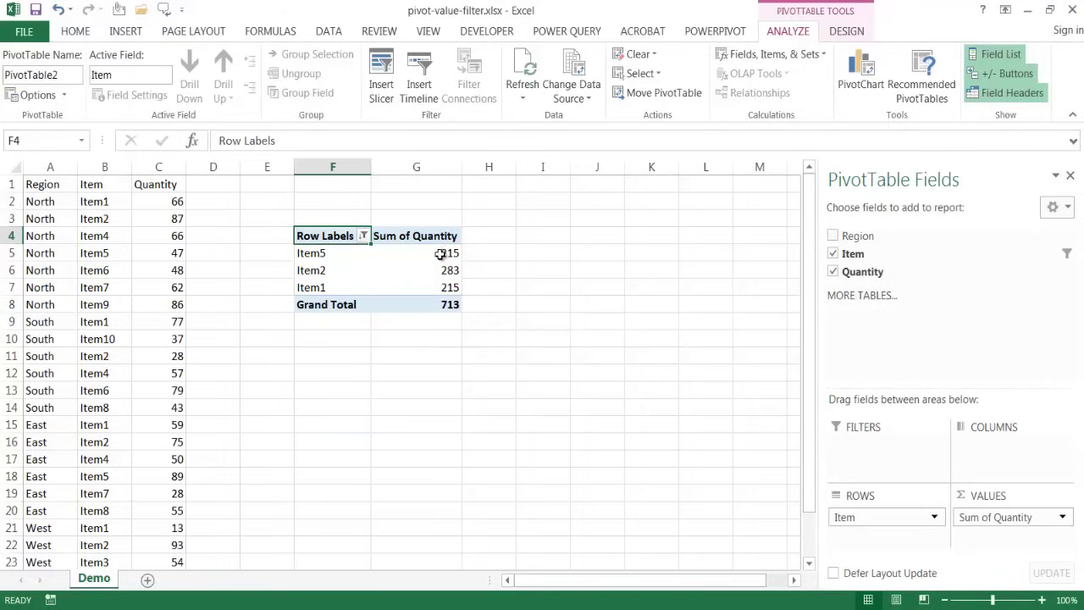
- Sort the filtered pivot items by Sum of Quantity from smallest to largest
{"action": "left_click", "coordinate": [439, 254]}
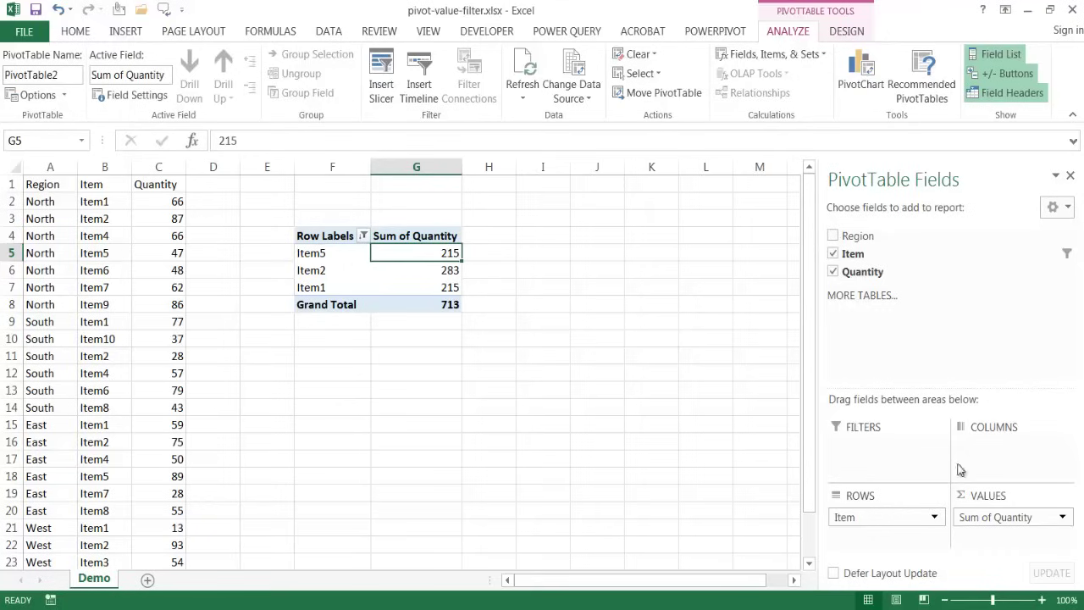
{"action": "right_click", "coordinate": [428, 252]}
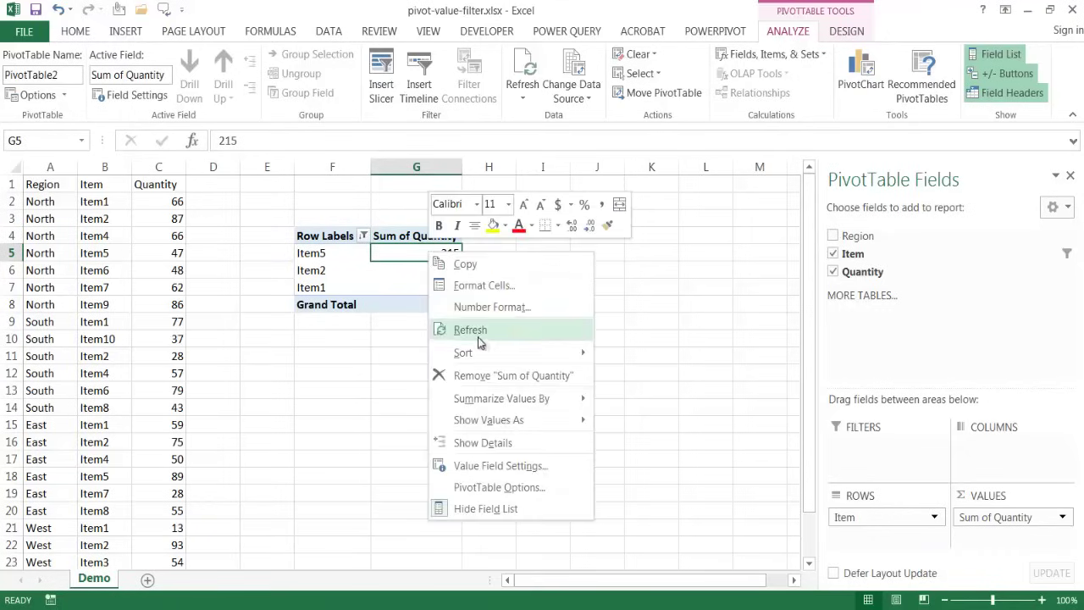
{"action": "mouse_move", "coordinate": [487, 354]}
{"action": "left_click", "coordinate": [676, 354]}
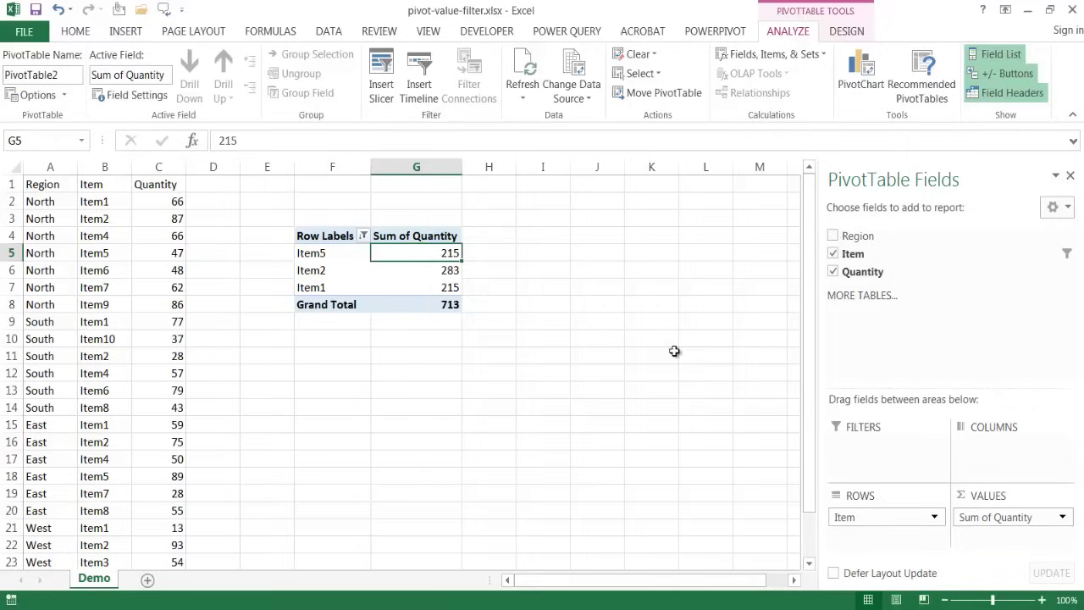
- Sort the pivot items by Sum of Quantity from largest to smallest
{"action": "right_click", "coordinate": [436, 263]}
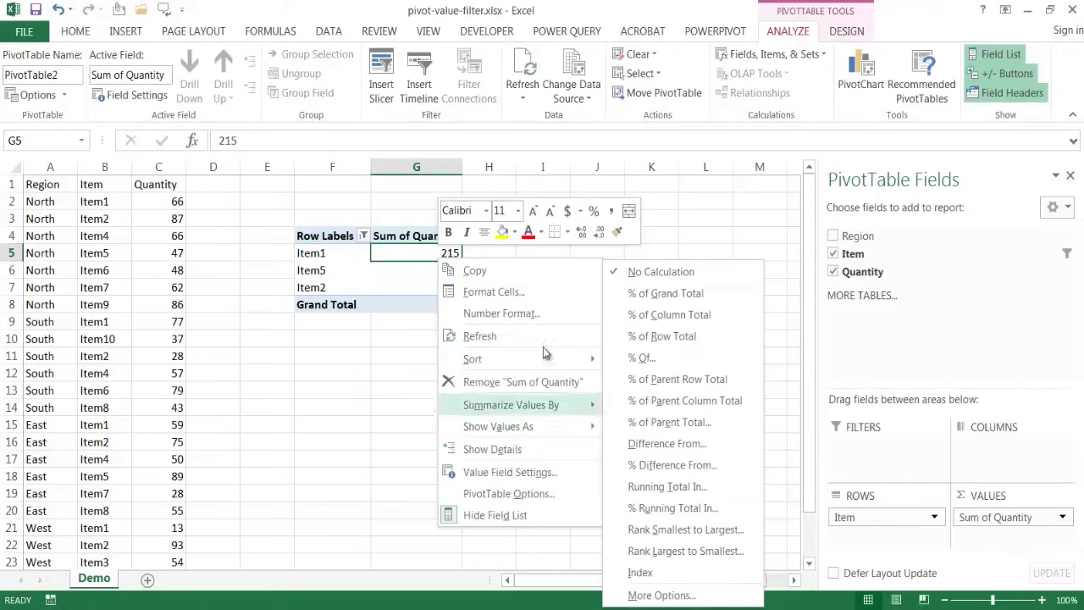
{"action": "mouse_move", "coordinate": [554, 358]}
{"action": "left_click", "coordinate": [681, 383]}
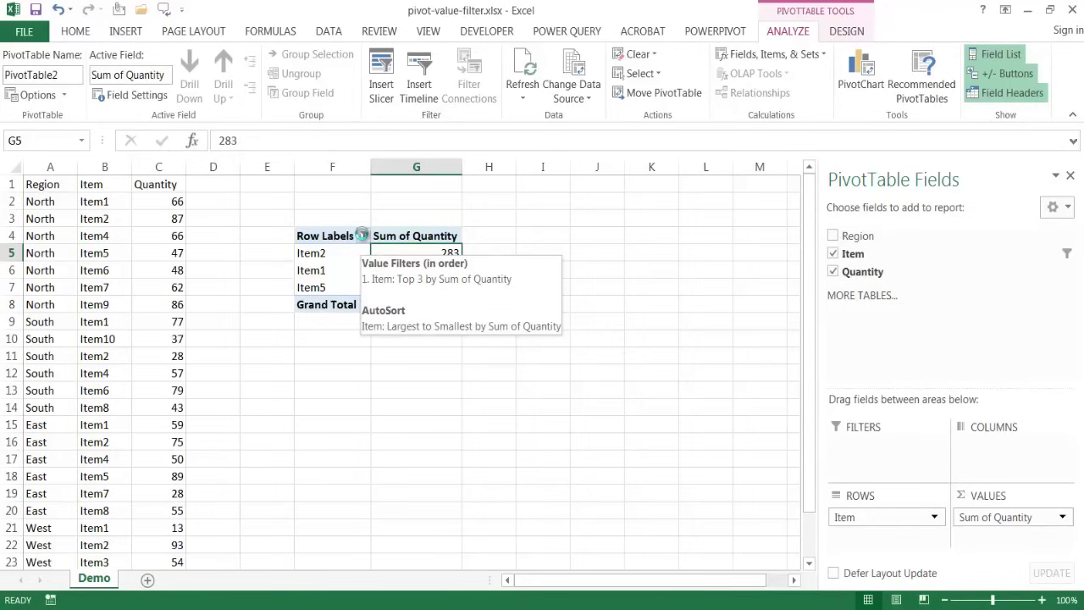
{"action": "left_click", "coordinate": [363, 237]}
{"action": "mouse_move", "coordinate": [301, 370]}
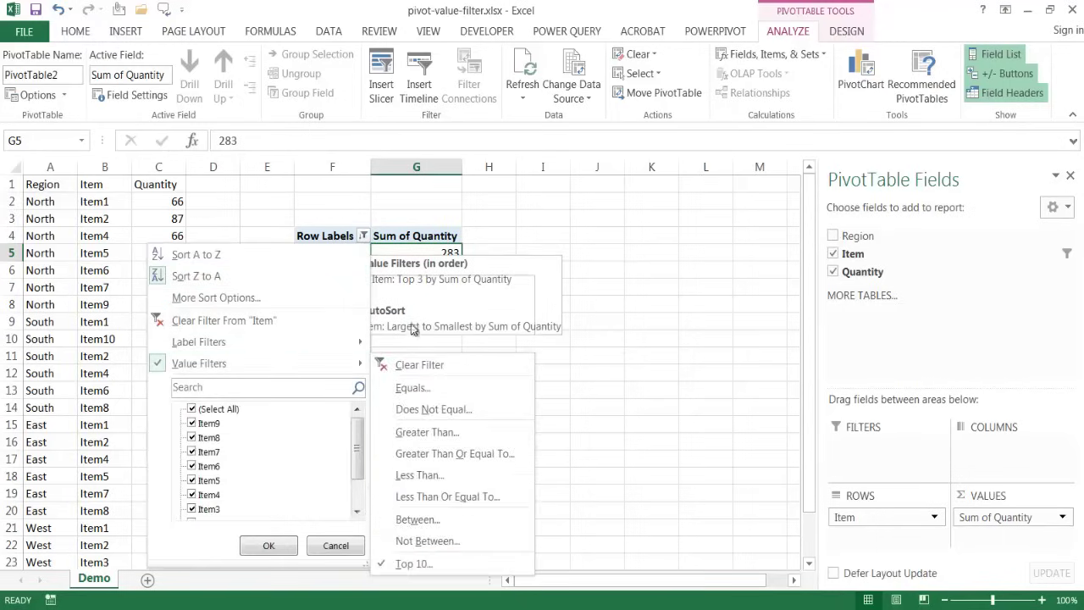
{"action": "left_click", "coordinate": [430, 250]}
{"action": "right_click", "coordinate": [430, 251]}
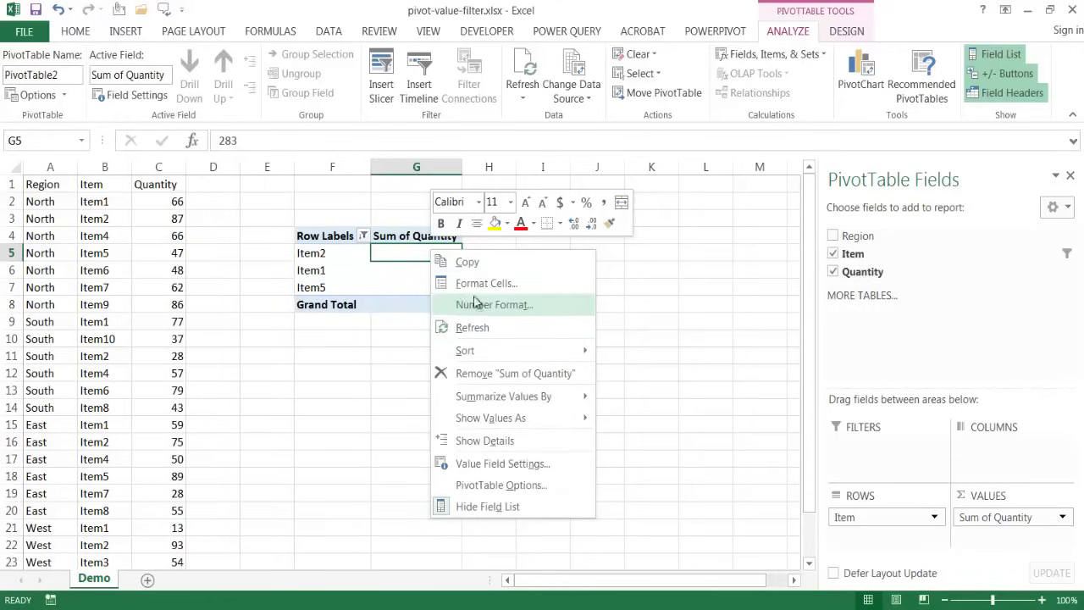
{"action": "left_click", "coordinate": [405, 253]}
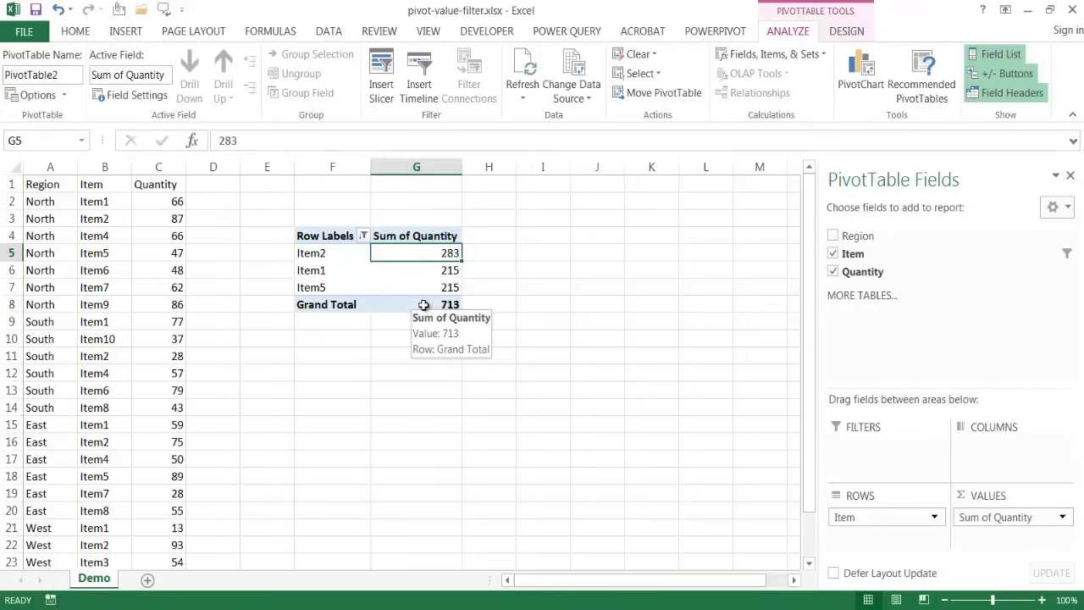
- Clear the value filter from the pivot table's Item field
{"action": "left_click", "coordinate": [363, 235]}
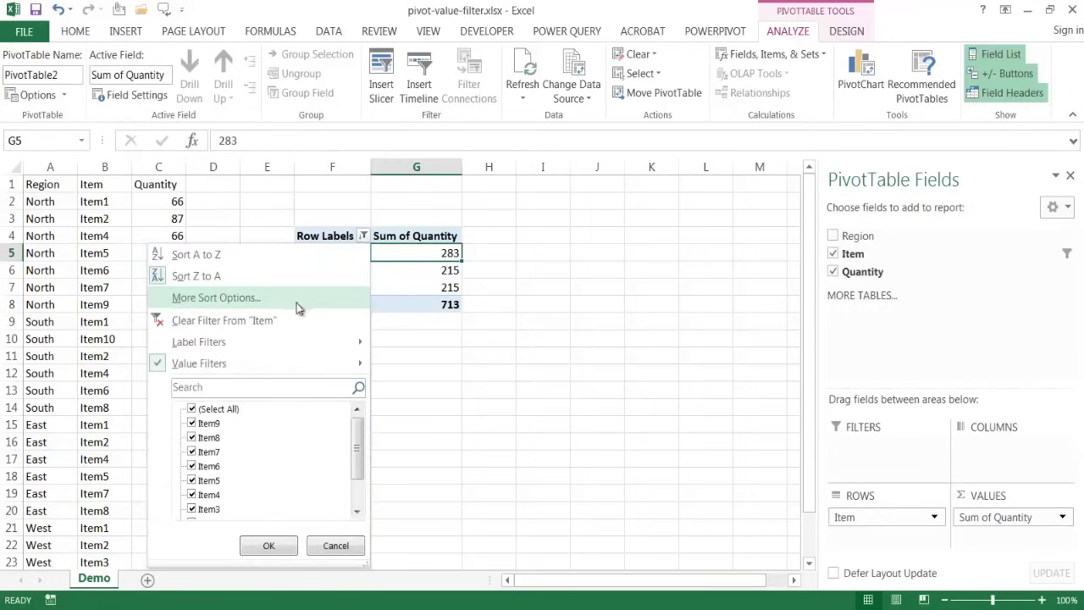
{"action": "left_click", "coordinate": [276, 317]}
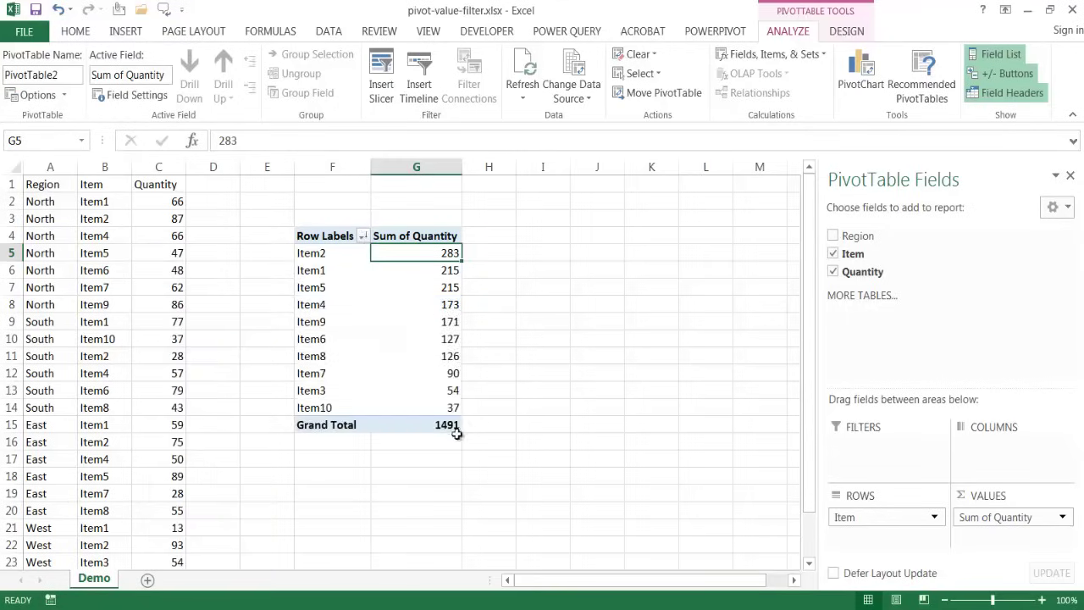
{"action": "mouse_move", "coordinate": [425, 425]}
{"action": "mouse_move", "coordinate": [430, 258]}
- Turn on the worksheet AutoFilter for the pivot table's headings from the adjacent blank cell H4
{"action": "left_click", "coordinate": [484, 238]}
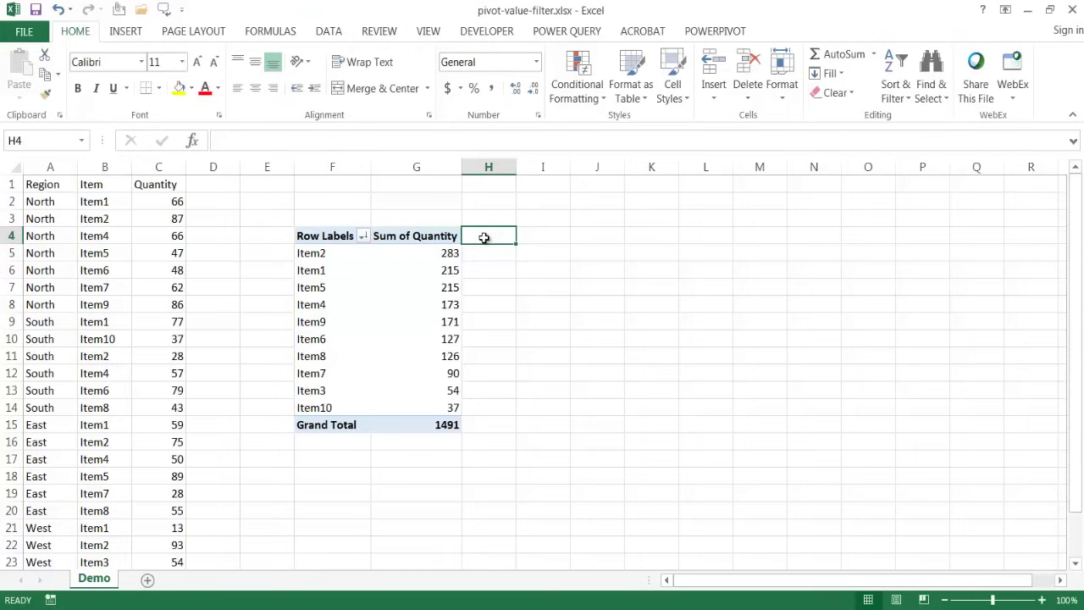
{"action": "left_click", "coordinate": [899, 91]}
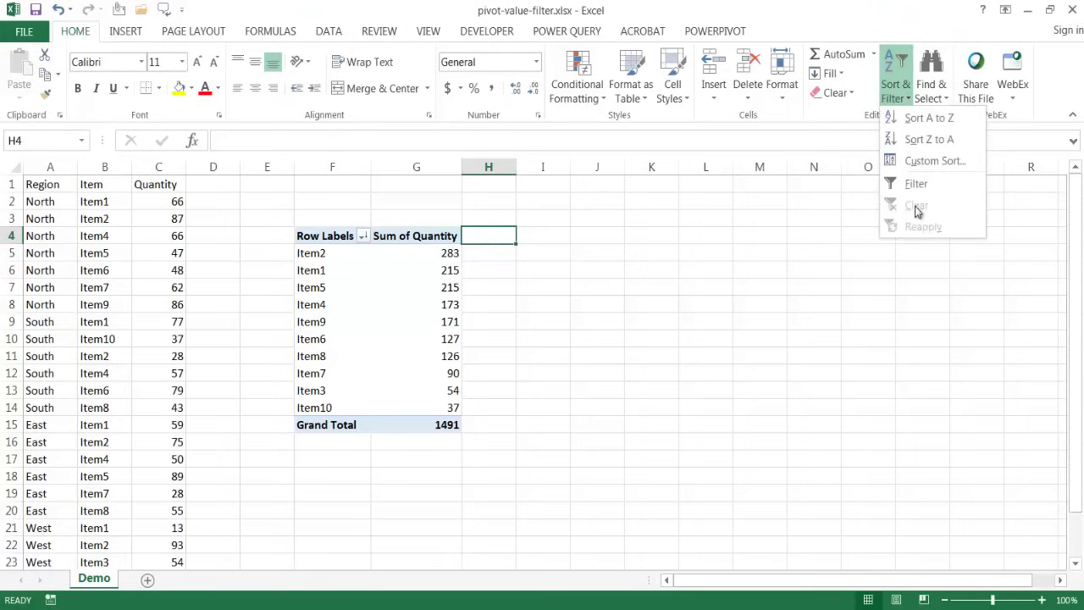
{"action": "left_click", "coordinate": [494, 237]}
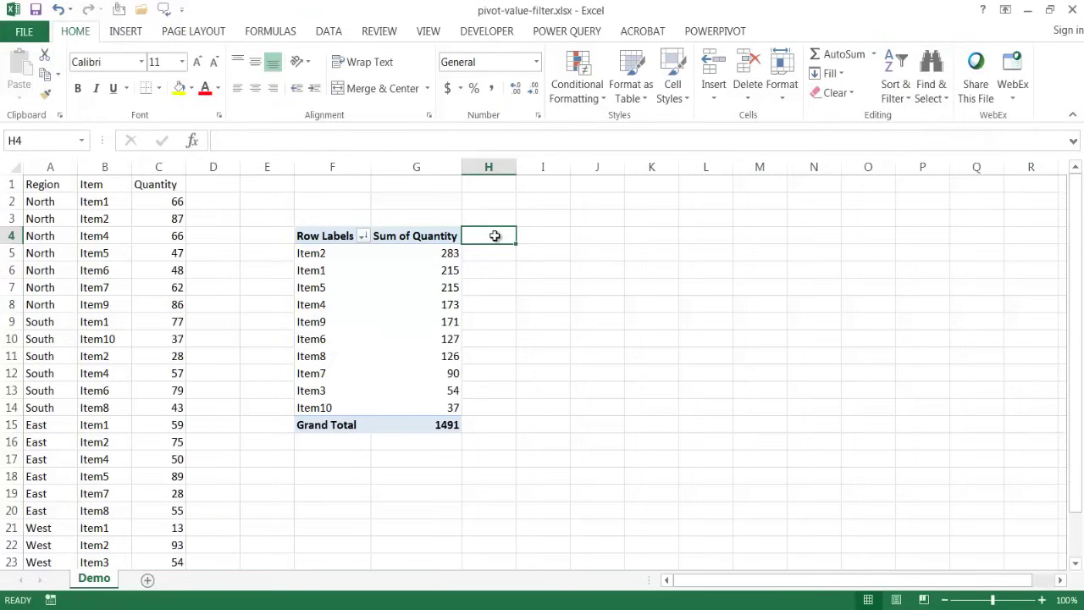
{"action": "key", "text": "alt"}
{"action": "key", "text": "a"}
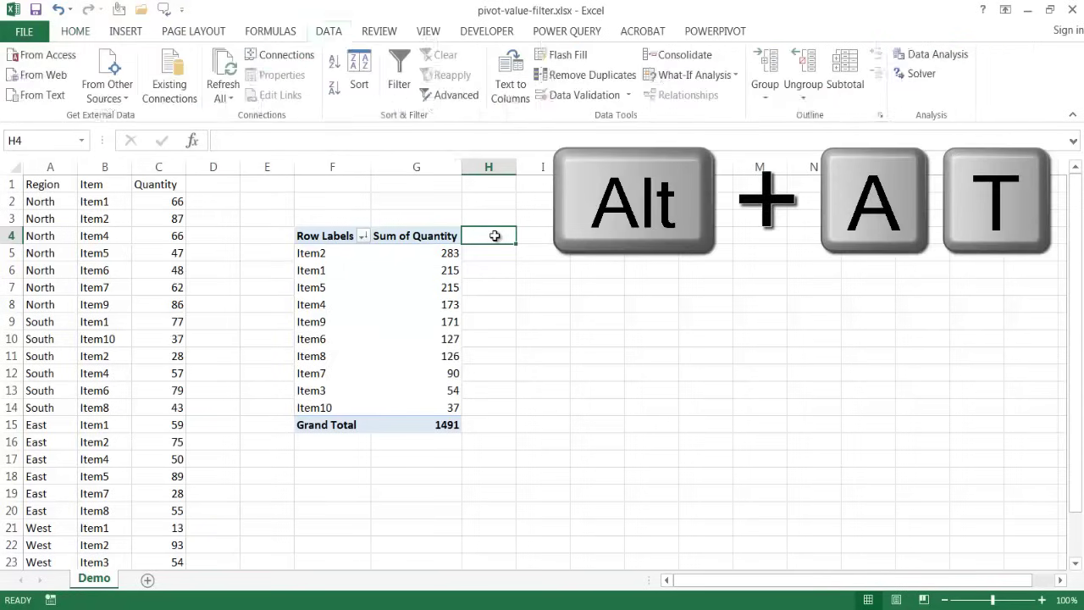
{"action": "key", "text": "t"}
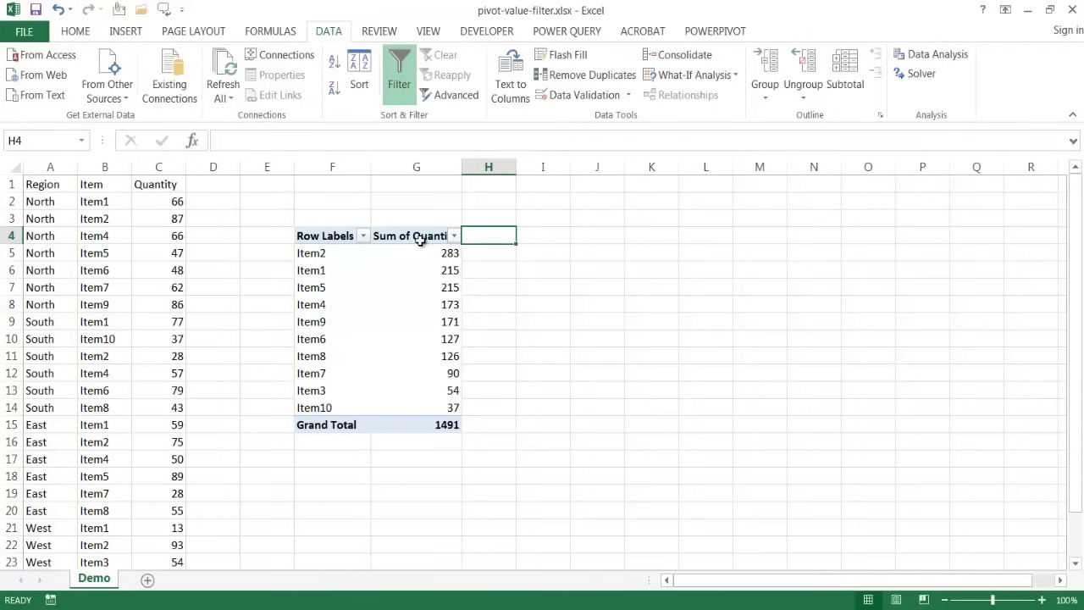
- Filter the Sum of Quantity column with a Top 10 AutoFilter set to the top 3 items
{"action": "left_click", "coordinate": [453, 236]}
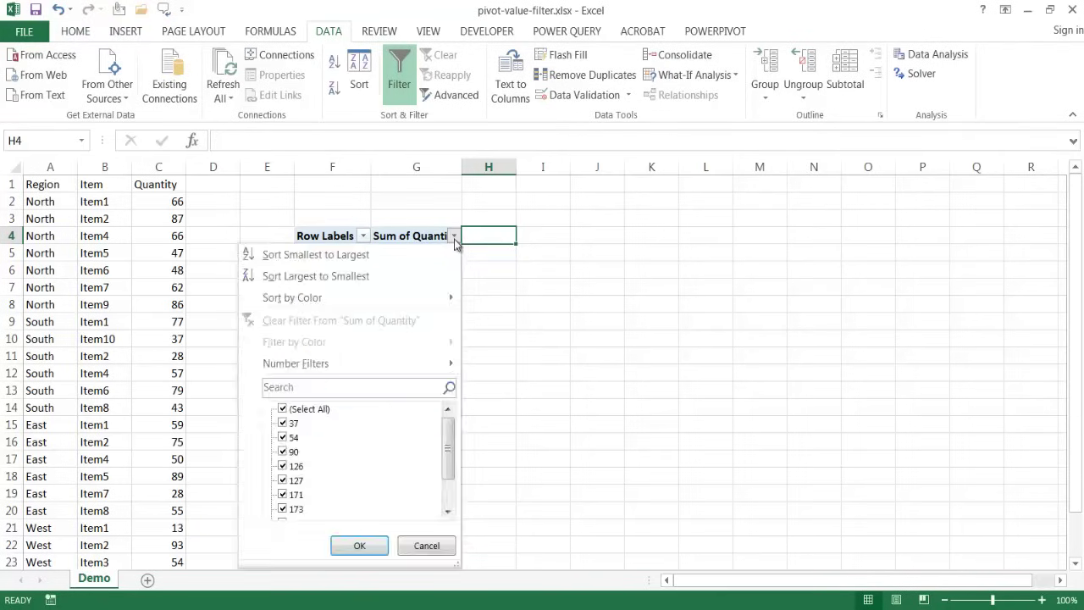
{"action": "mouse_move", "coordinate": [335, 366]}
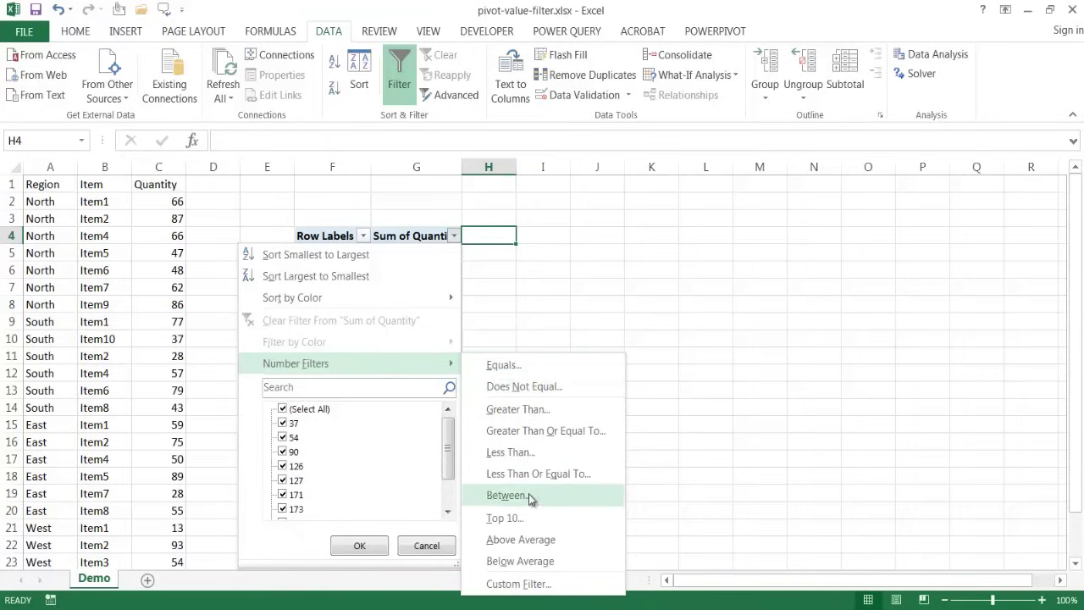
{"action": "left_click", "coordinate": [504, 517]}
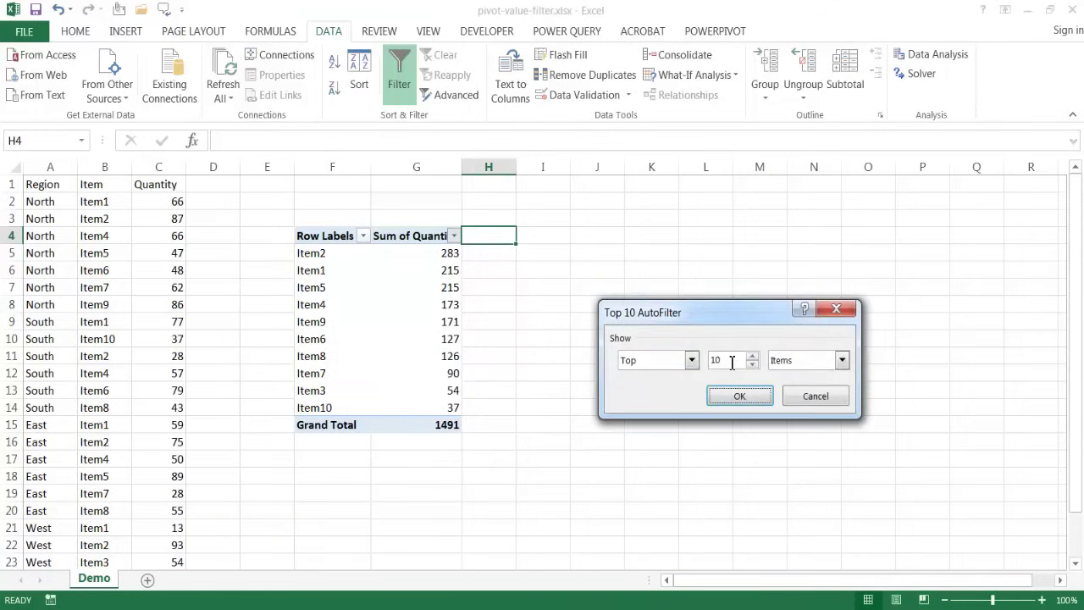
{"action": "left_click_drag", "start_coordinate": [731, 361], "coordinate": [706, 362]}
{"action": "type", "text": "3"}
{"action": "left_click", "coordinate": [737, 397]}
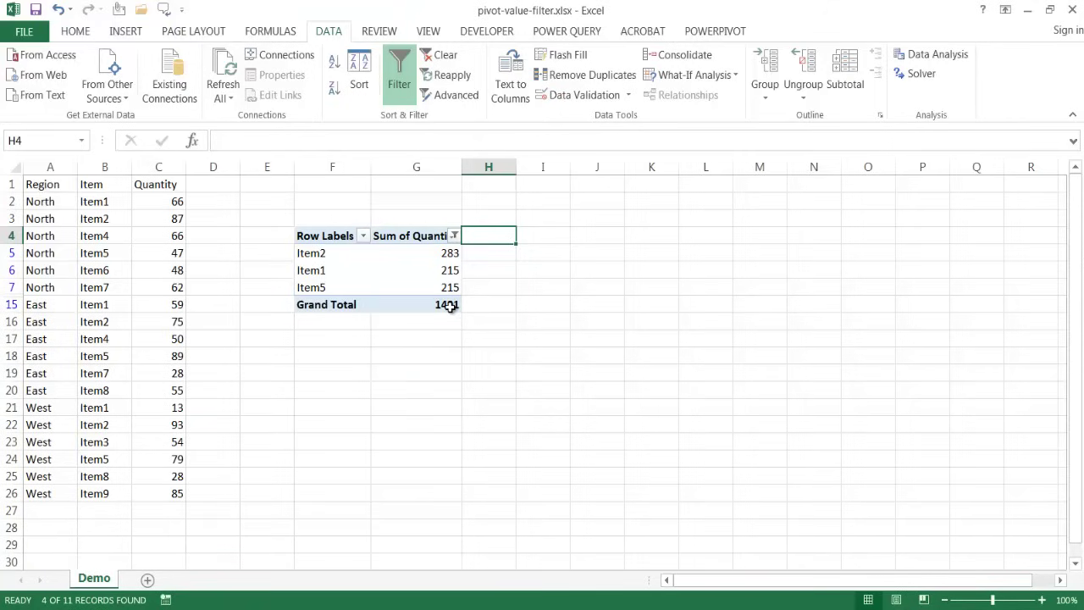
- Compare the availability of the worksheet Filter command for pivot cell G5 and for the adjacent cell H4
{"action": "mouse_move", "coordinate": [446, 260]}
{"action": "left_click", "coordinate": [428, 253]}
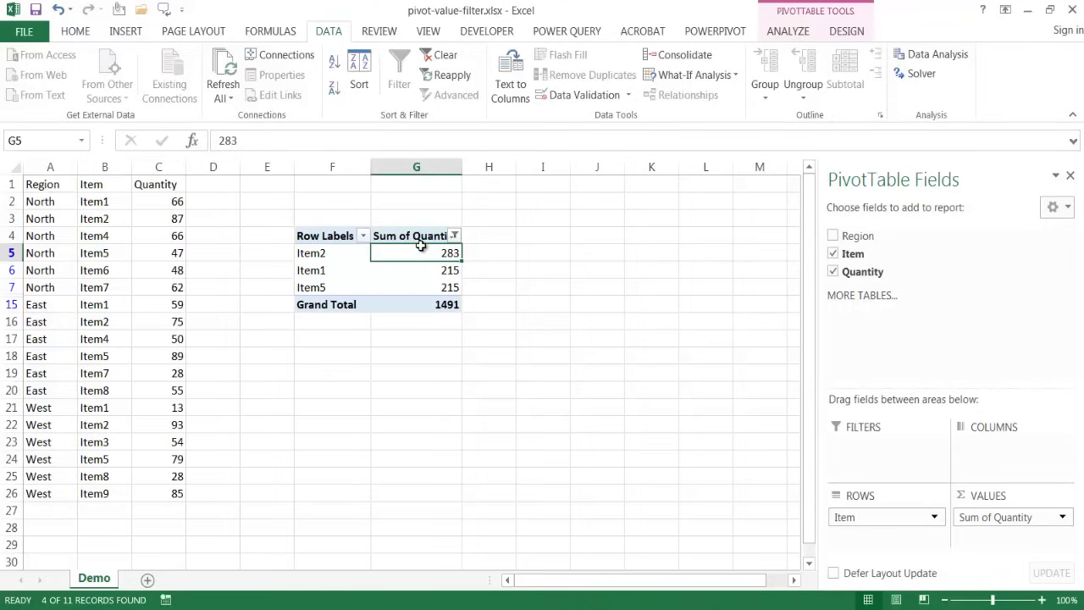
{"action": "left_click", "coordinate": [486, 240]}
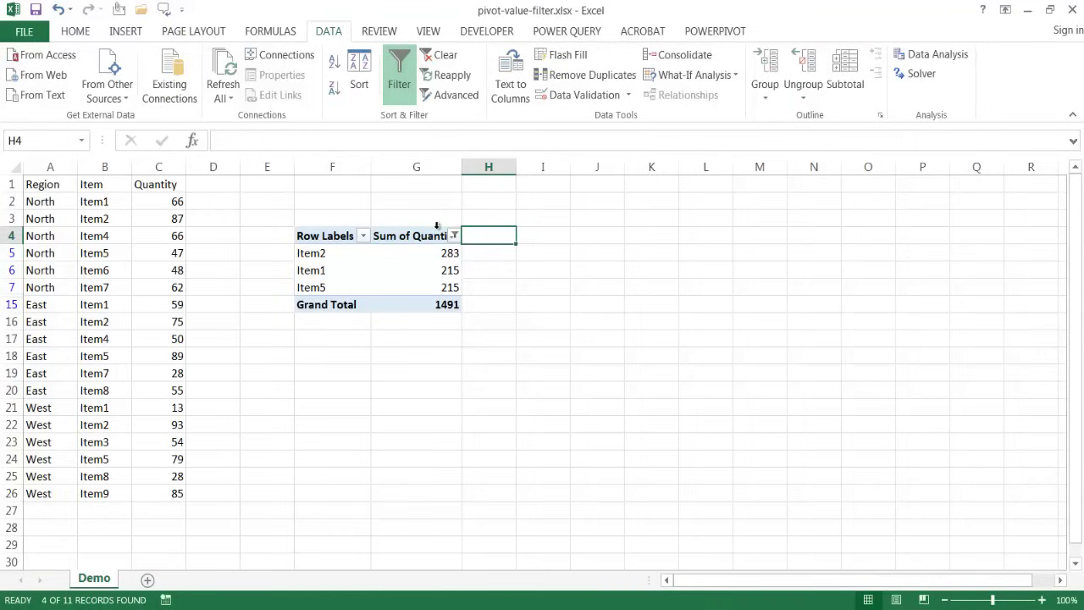
{"action": "left_click", "coordinate": [73, 32]}
{"action": "left_click", "coordinate": [901, 95]}
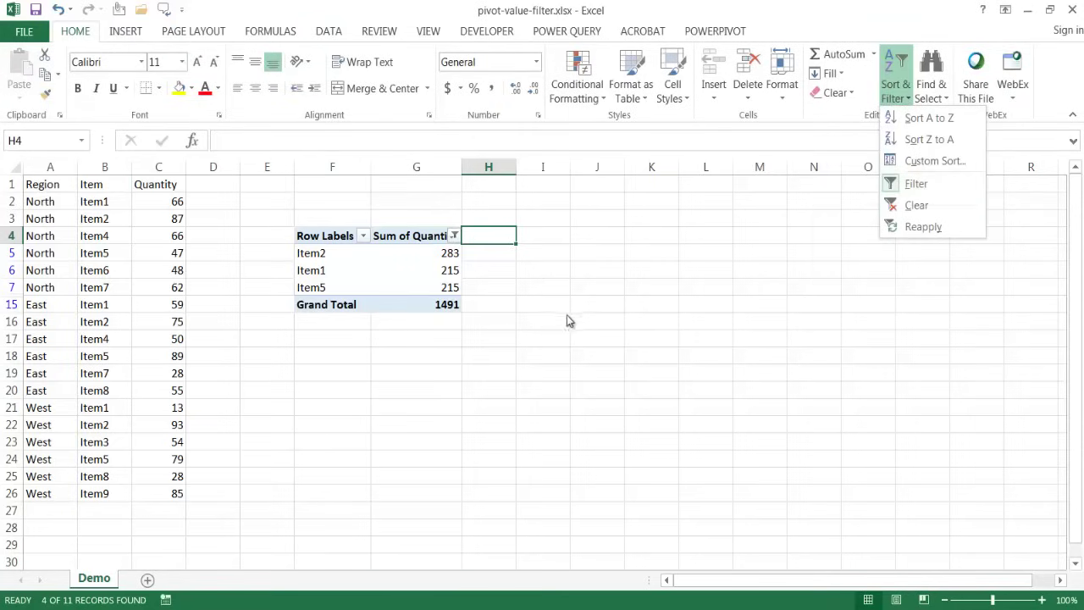
{"action": "left_click", "coordinate": [493, 231]}
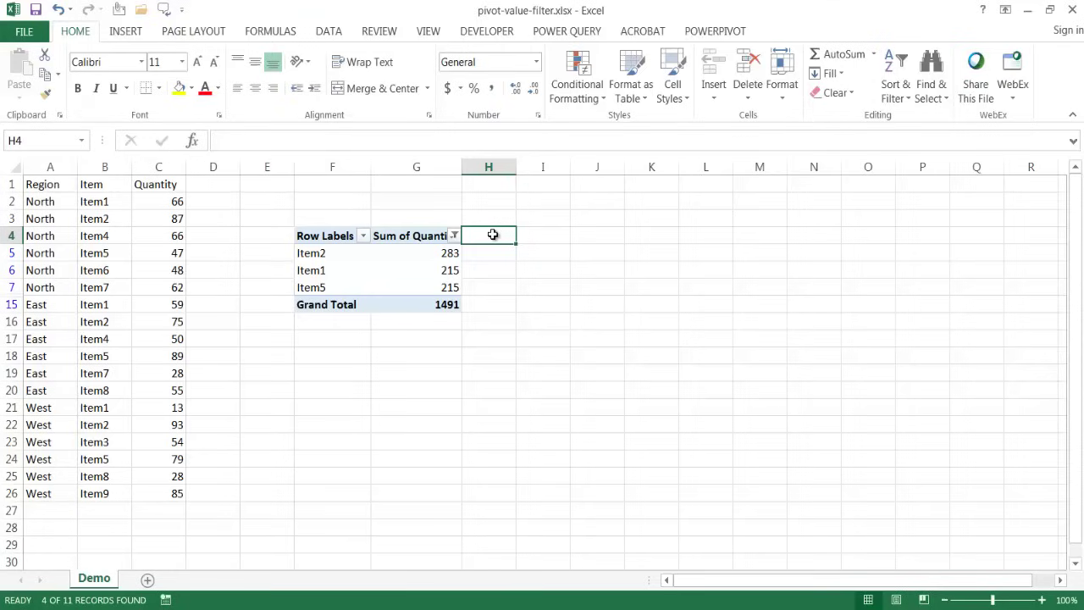
{"action": "left_click", "coordinate": [417, 256]}
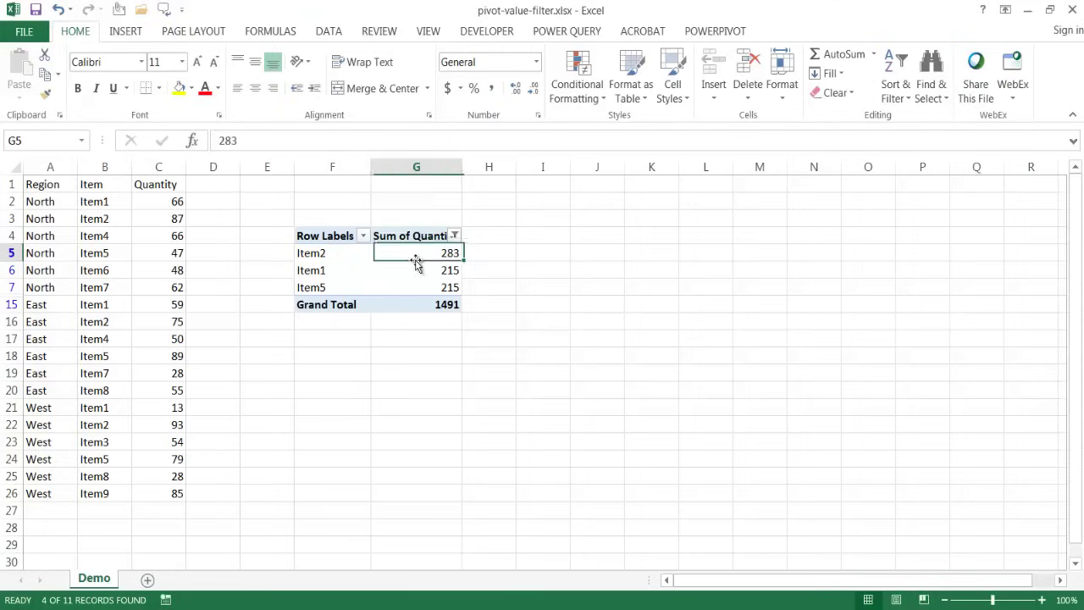